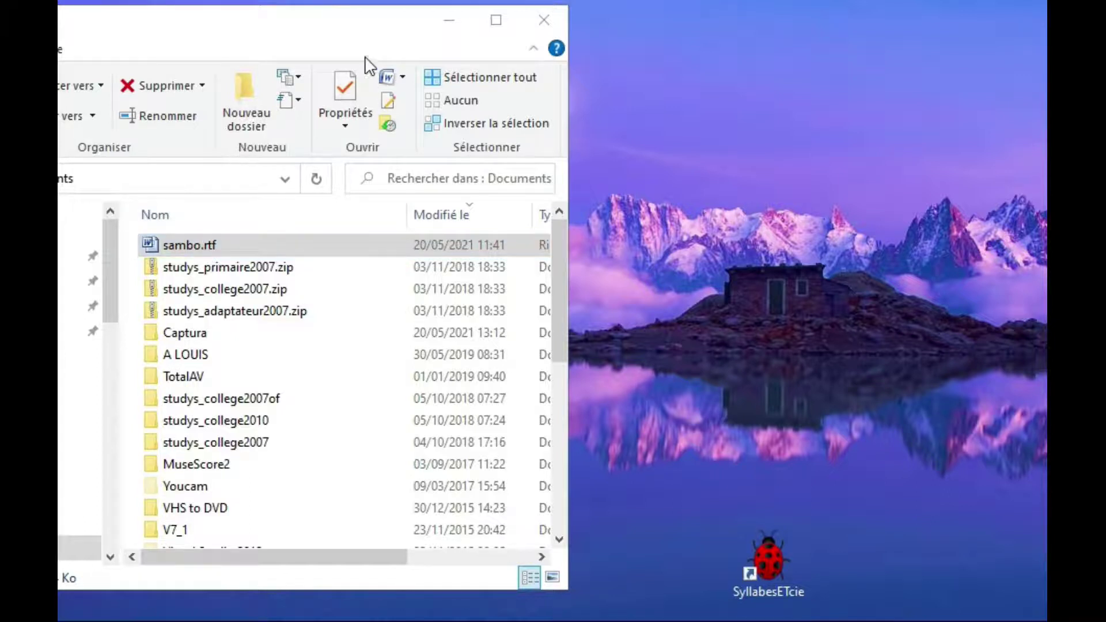
Choose to open sambo.rtf with another application and enable always using the chosen application for .rtf files
click(266, 256)
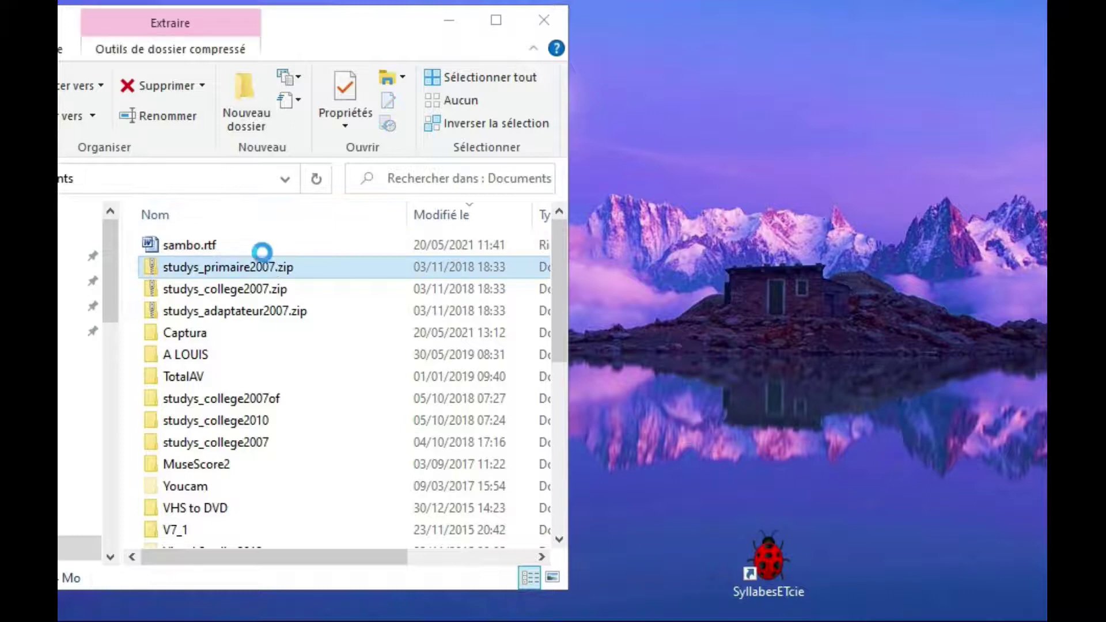
right_click(264, 253)
click(212, 244)
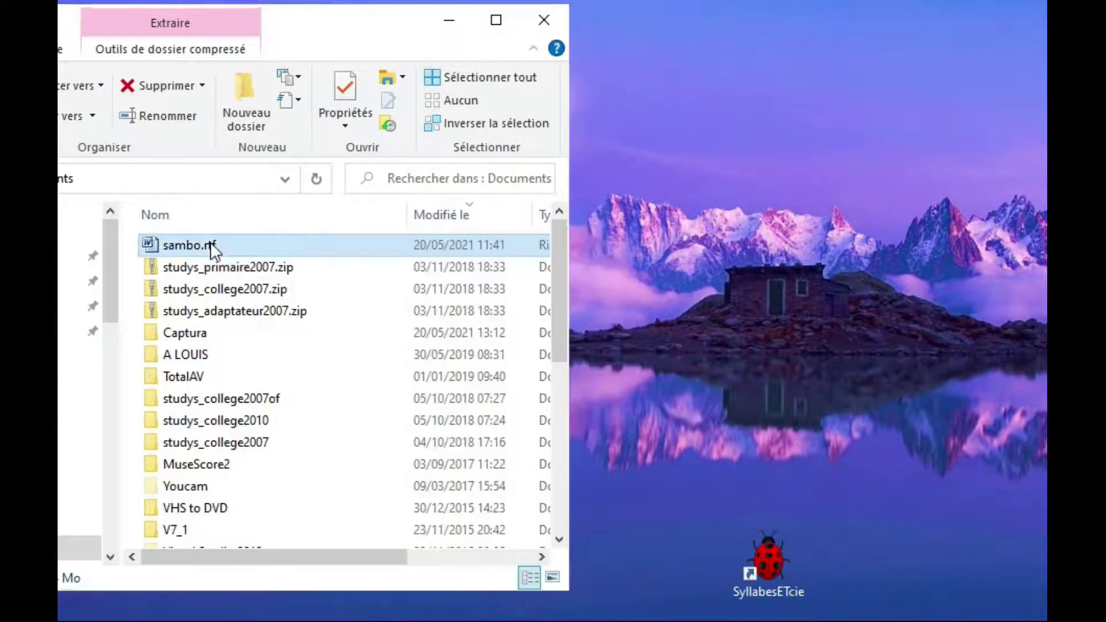
right_click(211, 244)
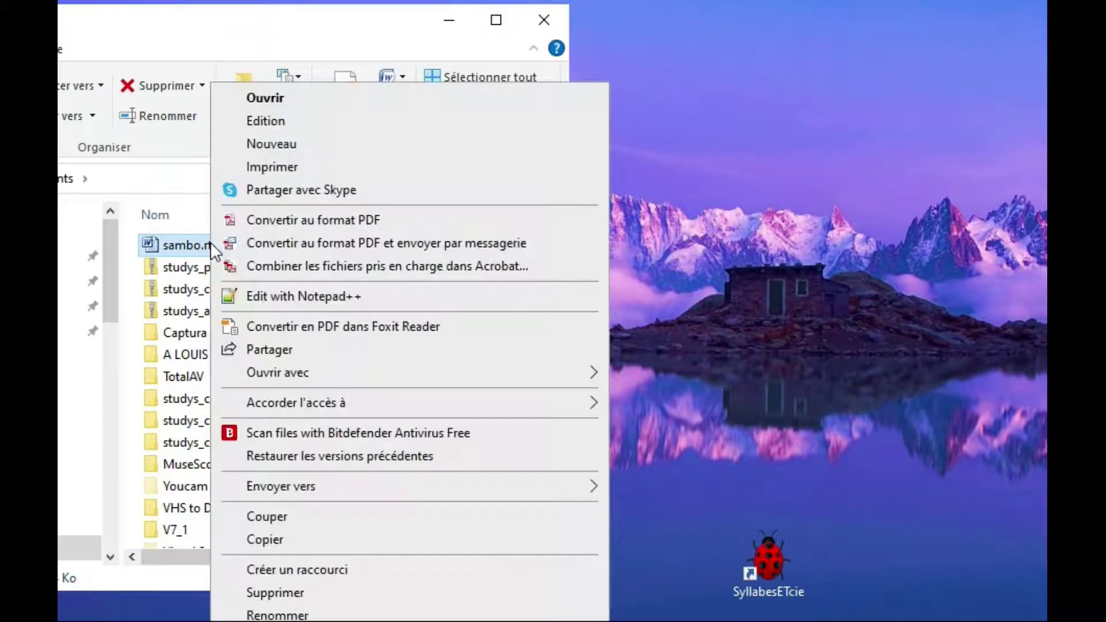
mouse_move(290, 377)
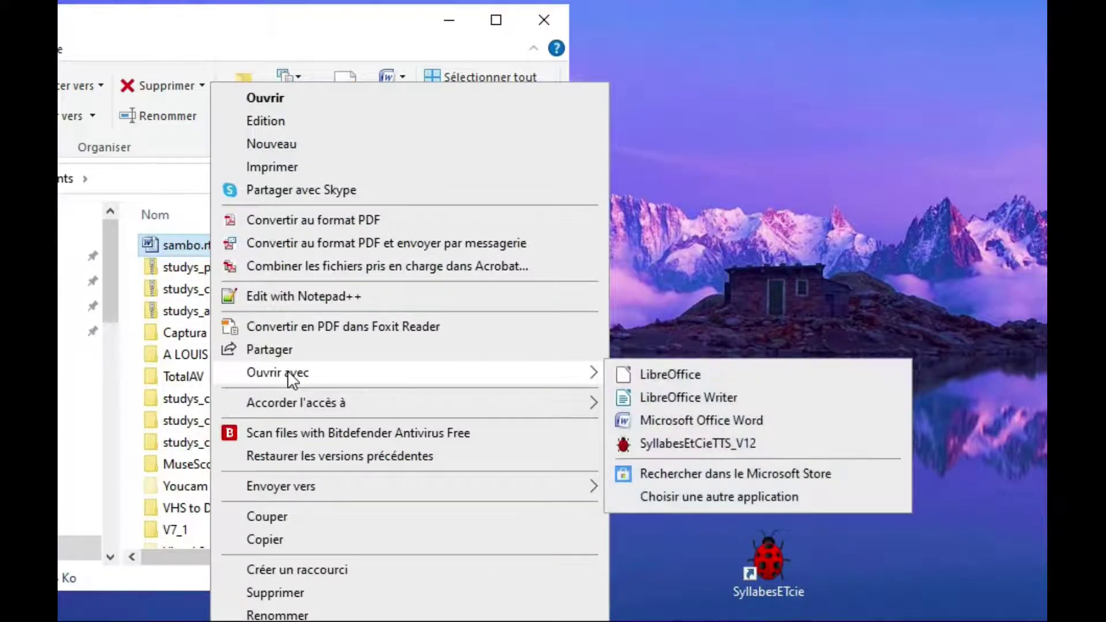
mouse_move(555, 378)
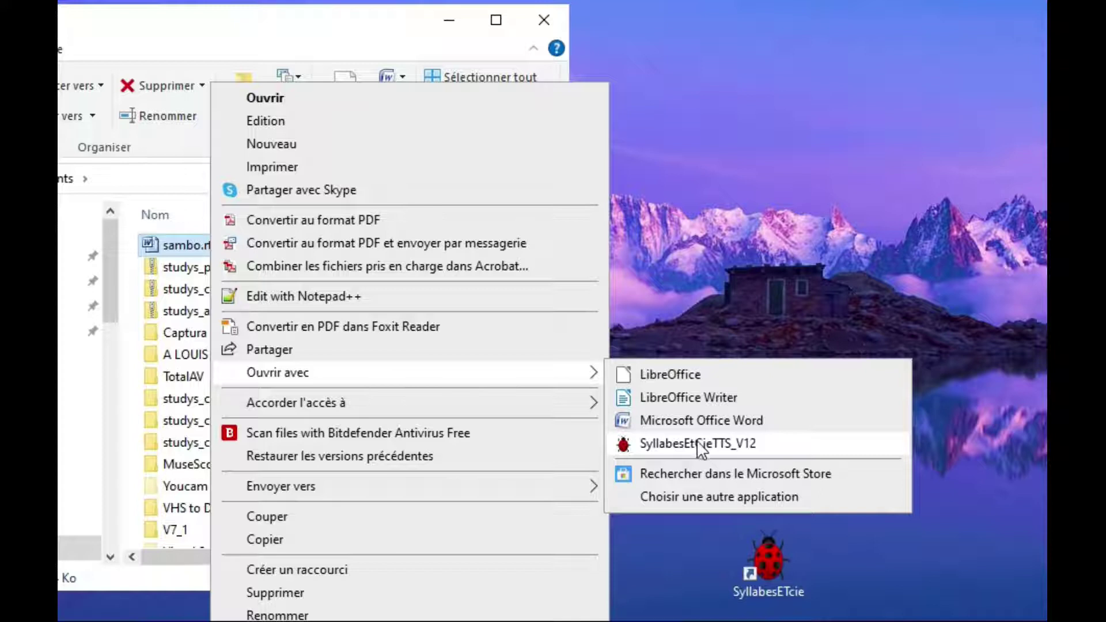
click(685, 498)
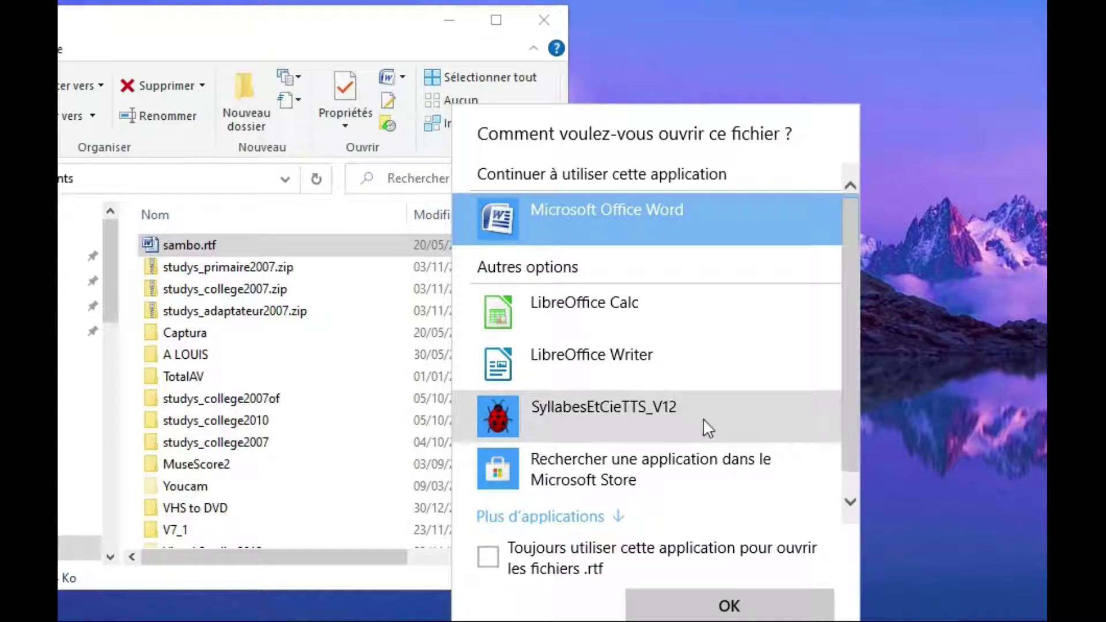
click(488, 557)
Browse this PC to the SyllabesETCie12 folder on C: and assign SyllabesEtCieTTS_V12.exe as the application for .rtf files
scroll(847, 423, down, 1)
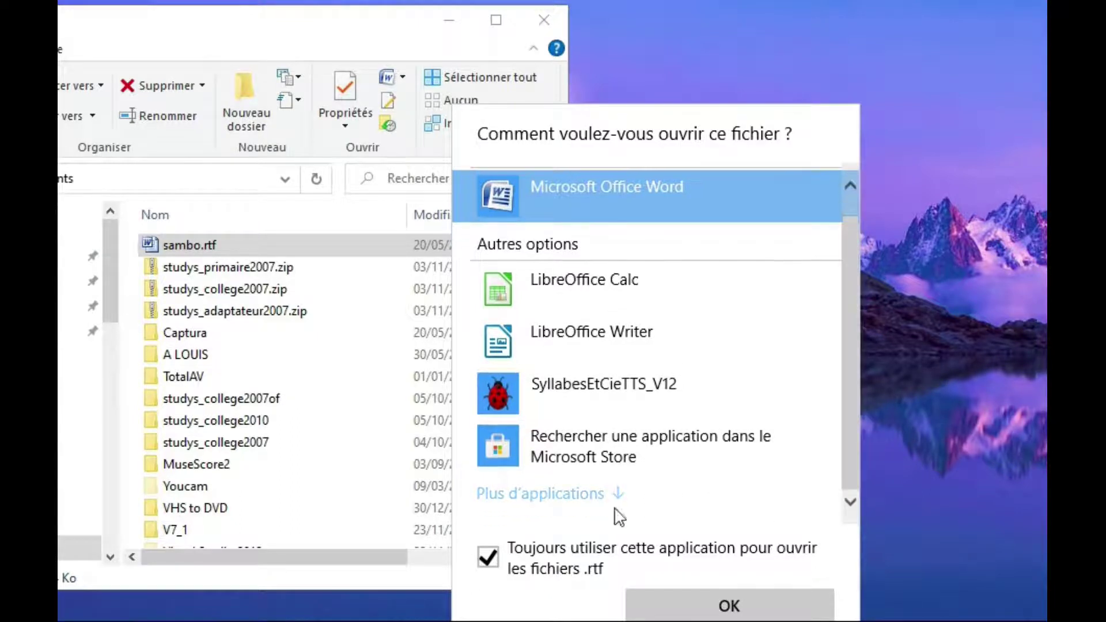
click(523, 499)
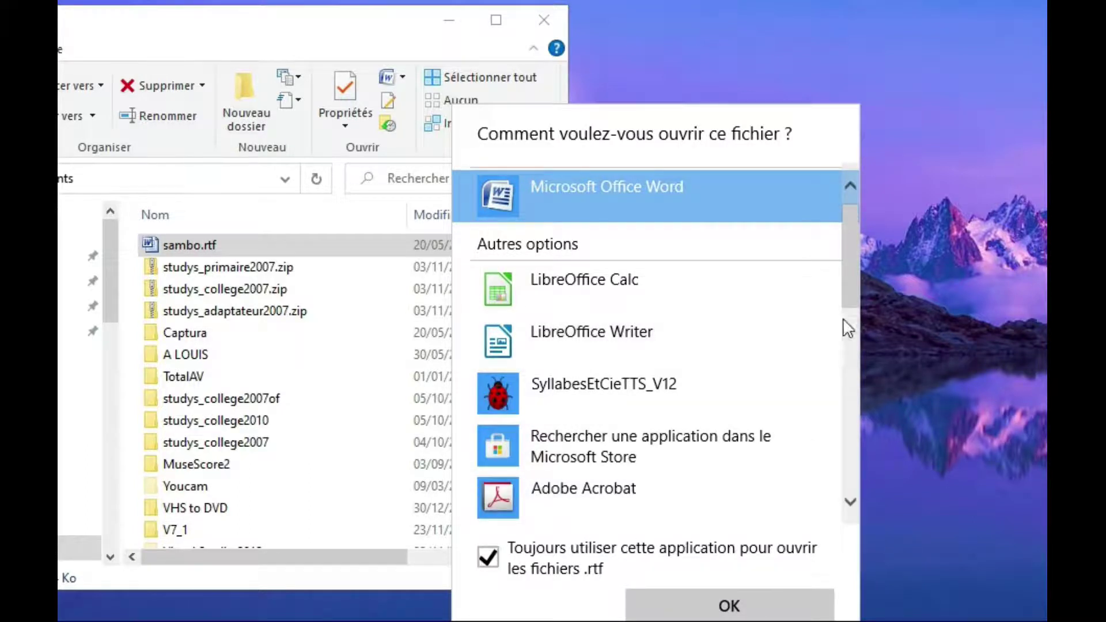
drag(849, 281, 844, 496)
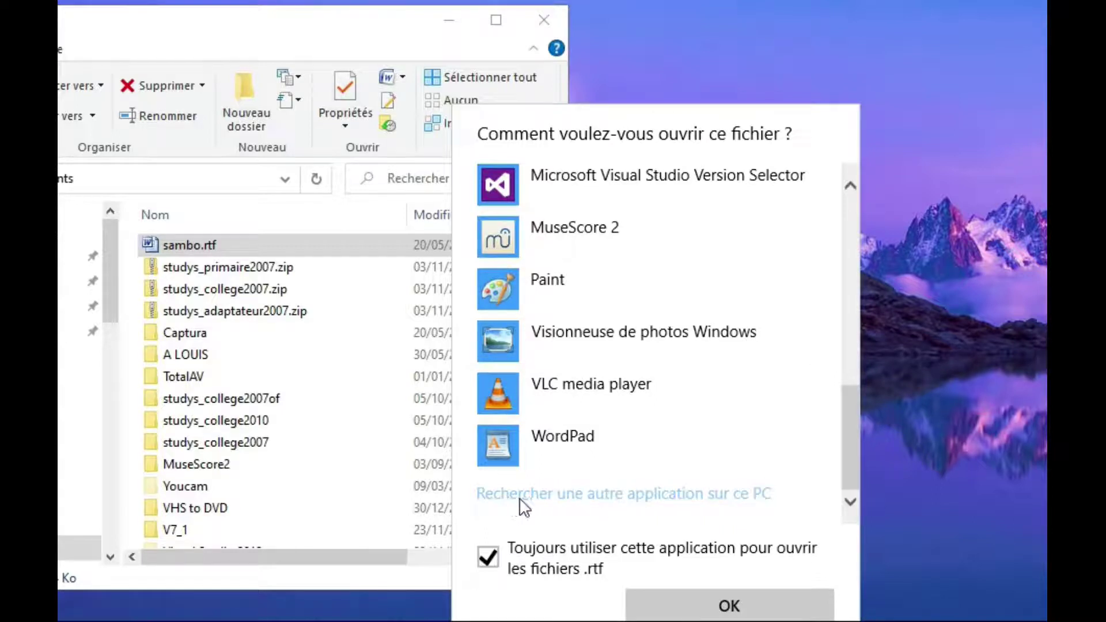
click(605, 495)
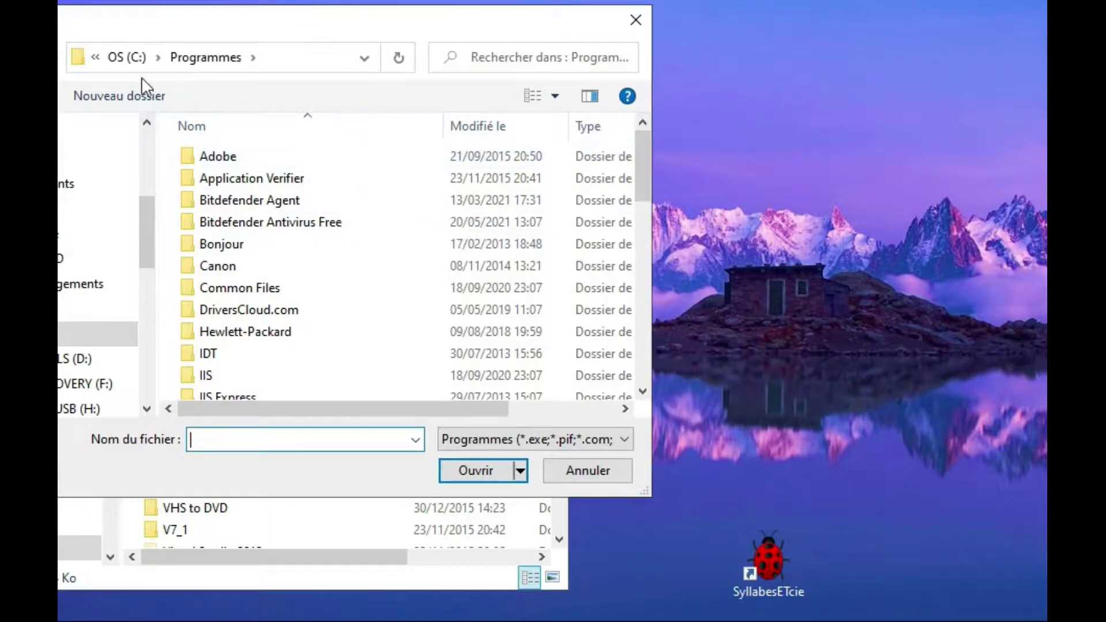
click(123, 59)
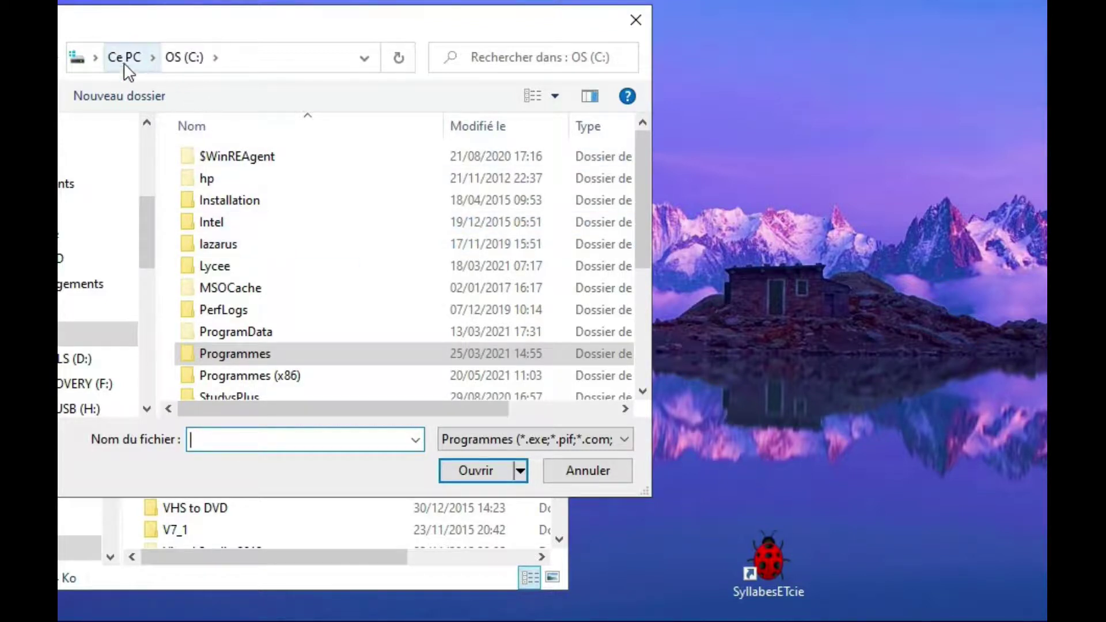
scroll(277, 190, down, 3)
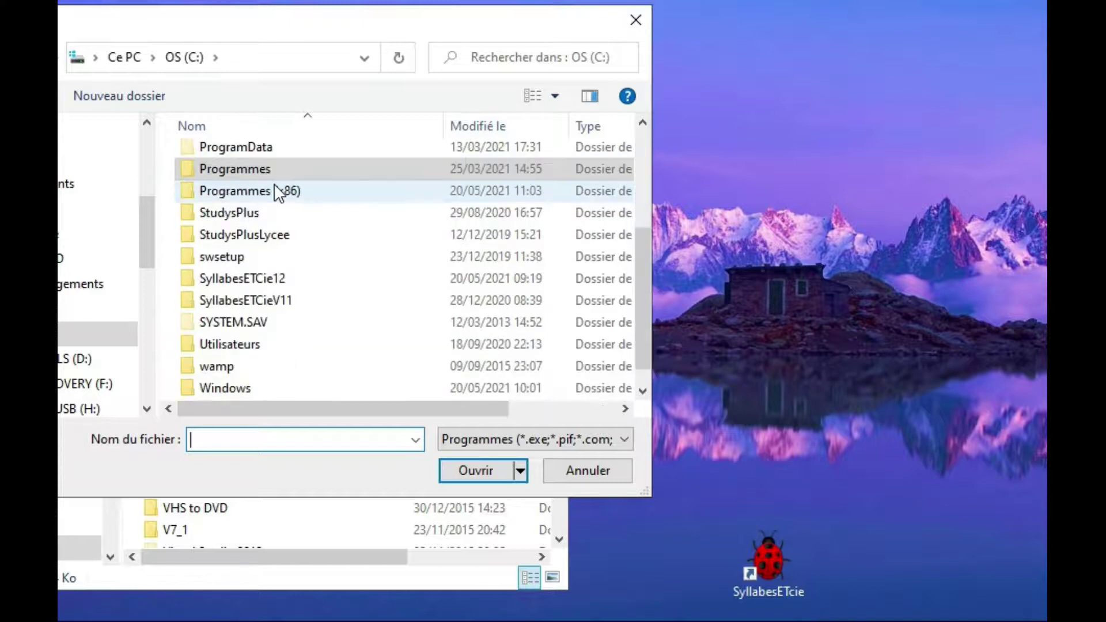
double_click(236, 279)
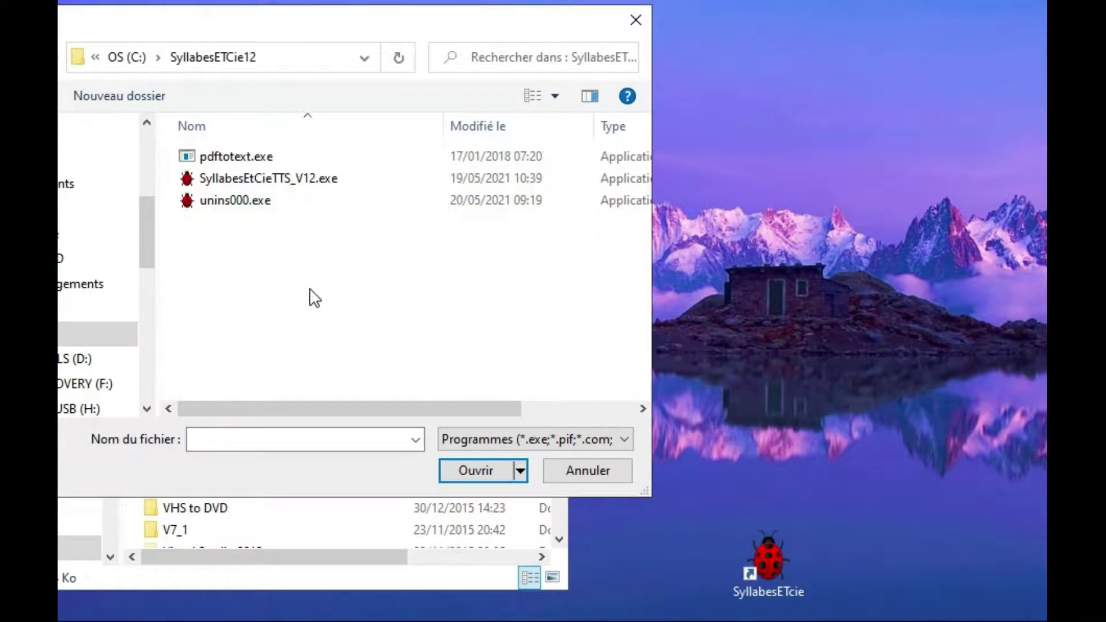
click(320, 177)
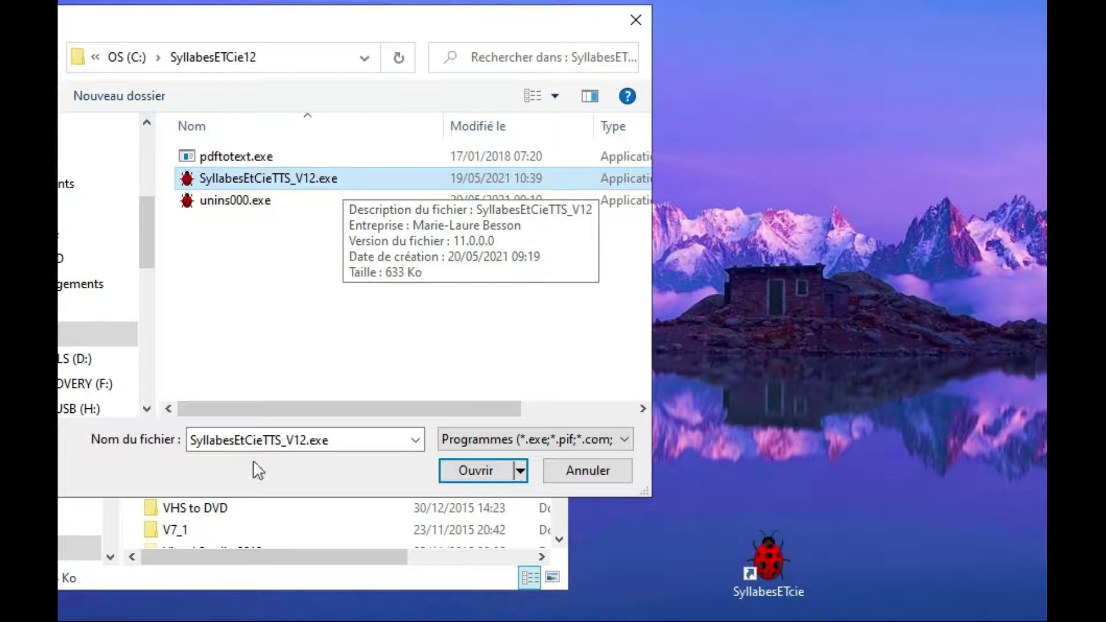
click(490, 474)
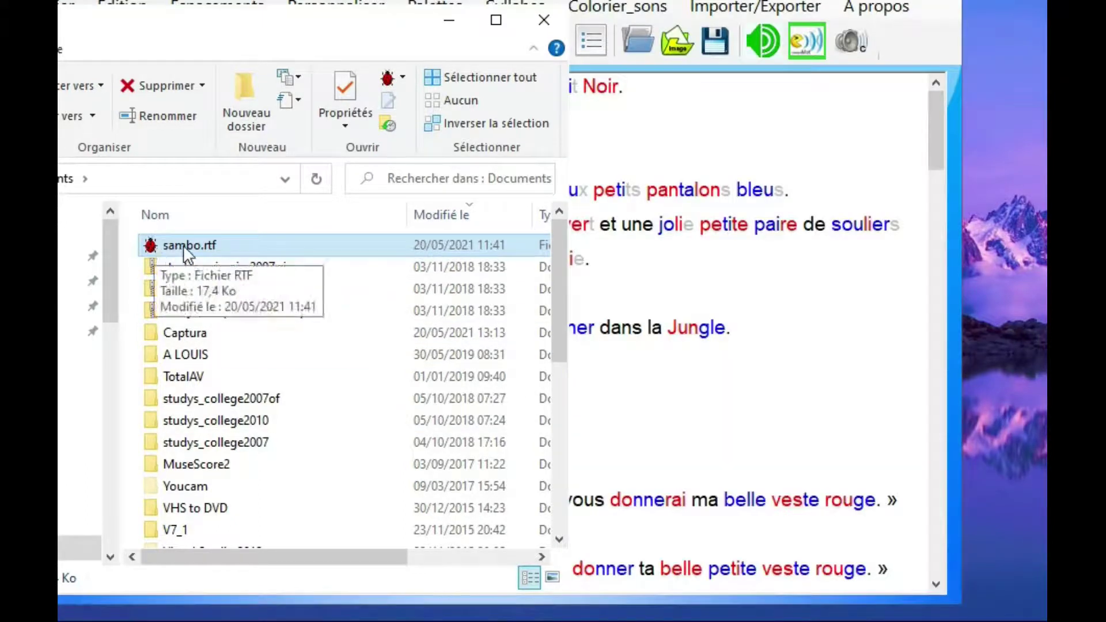
Close the Syllabes et compagnie document and reopen sambo.rtf from the Documents folder with its default application
click(658, 2)
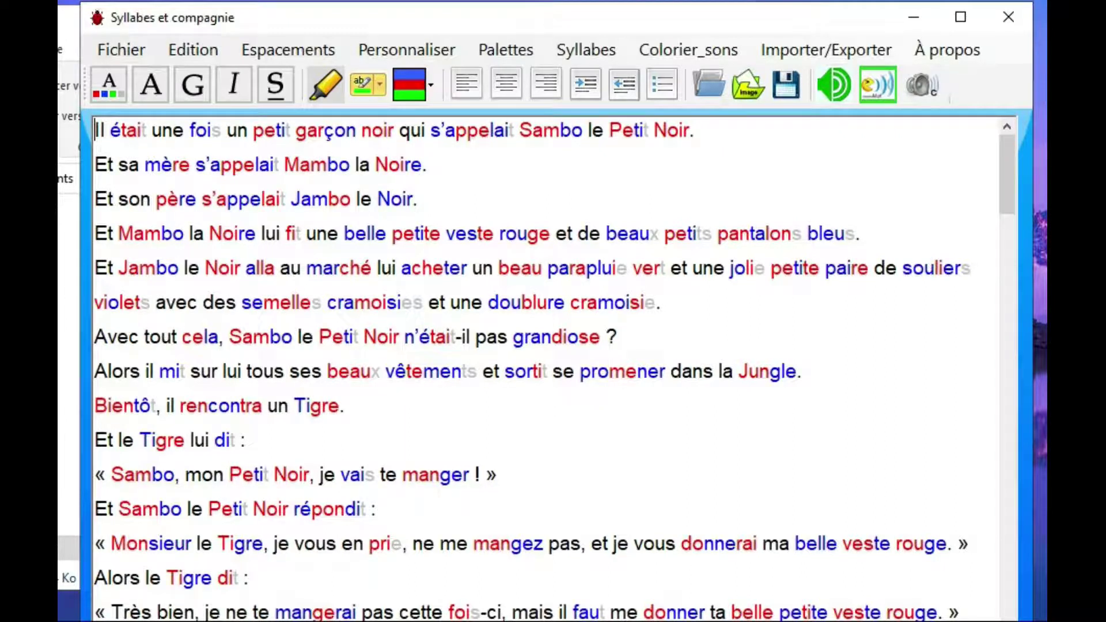
click(1012, 13)
click(731, 369)
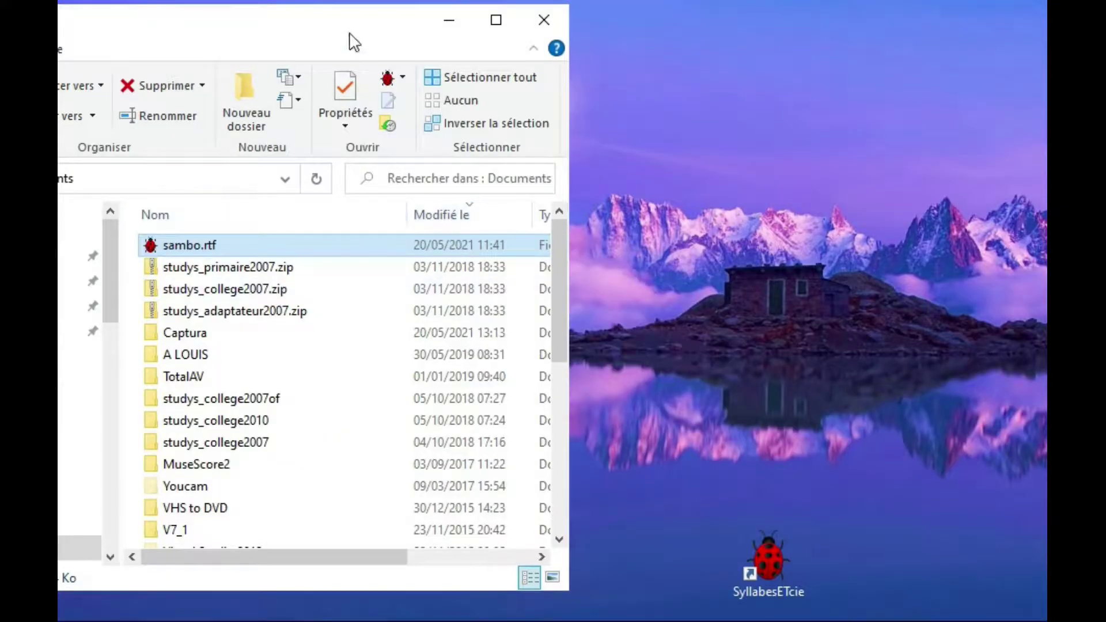
double_click(185, 246)
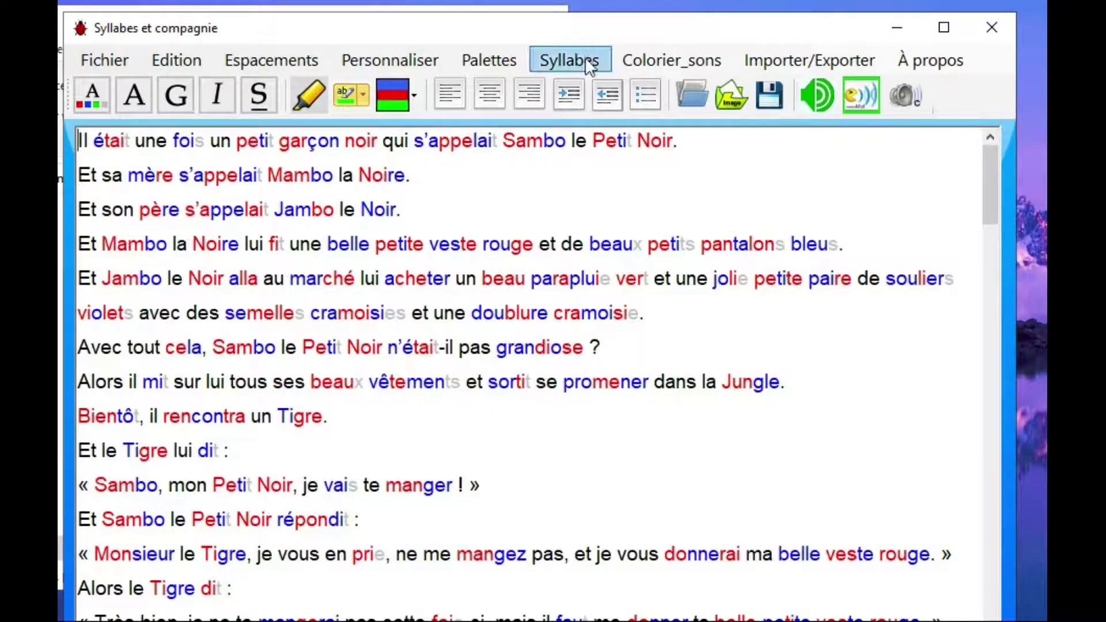
drag(585, 29, 584, 17)
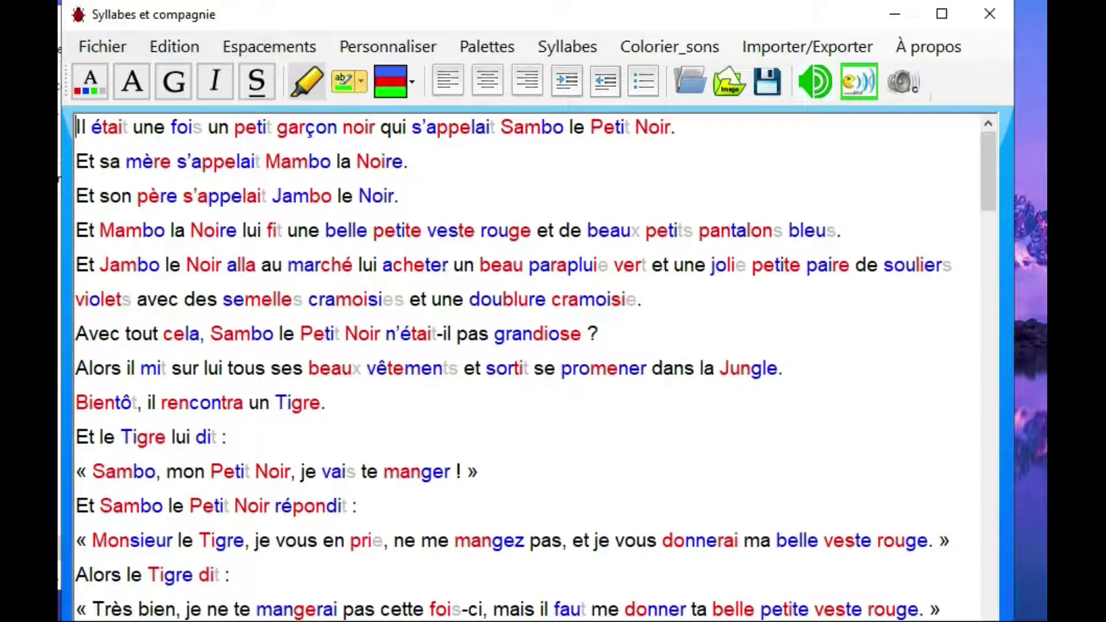
Select the entire text and set its character colour to black
click(465, 265)
key(ctrl+a)
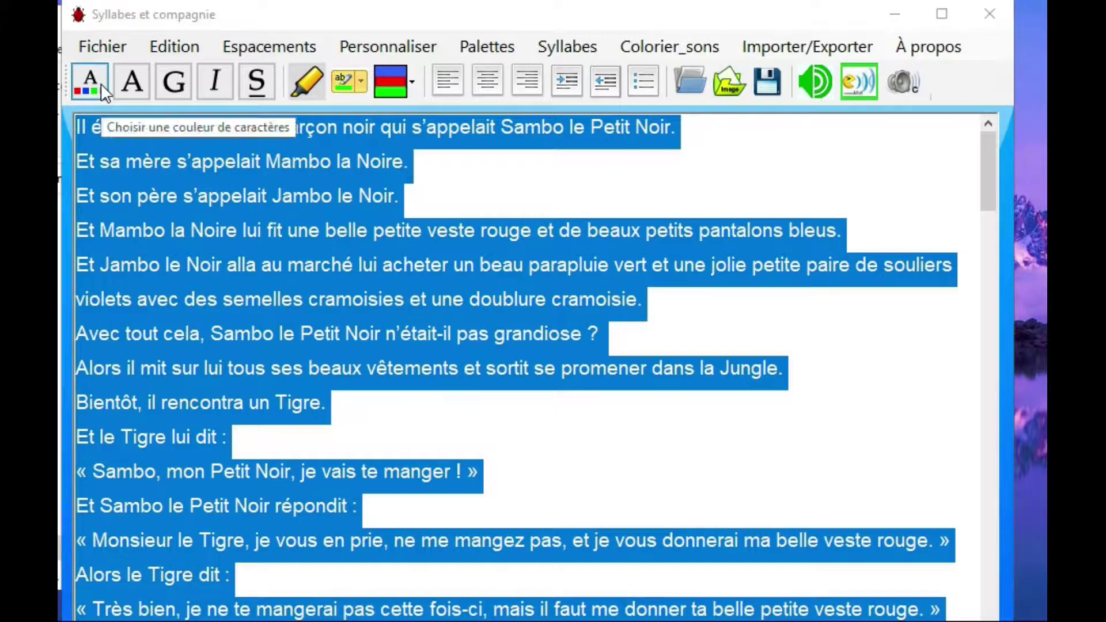
click(125, 88)
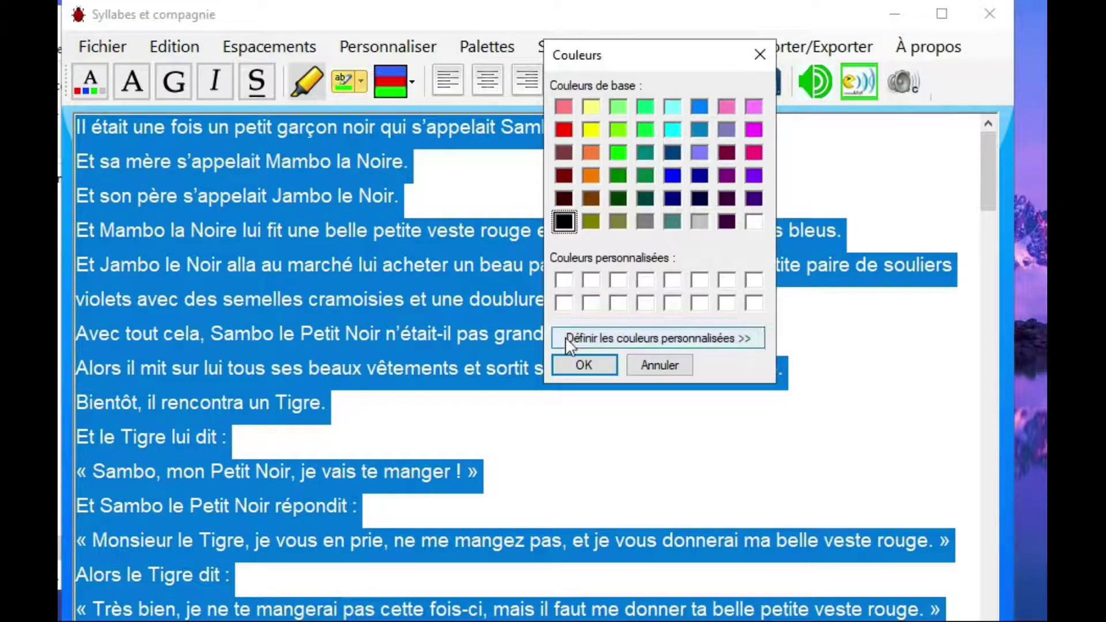
click(581, 366)
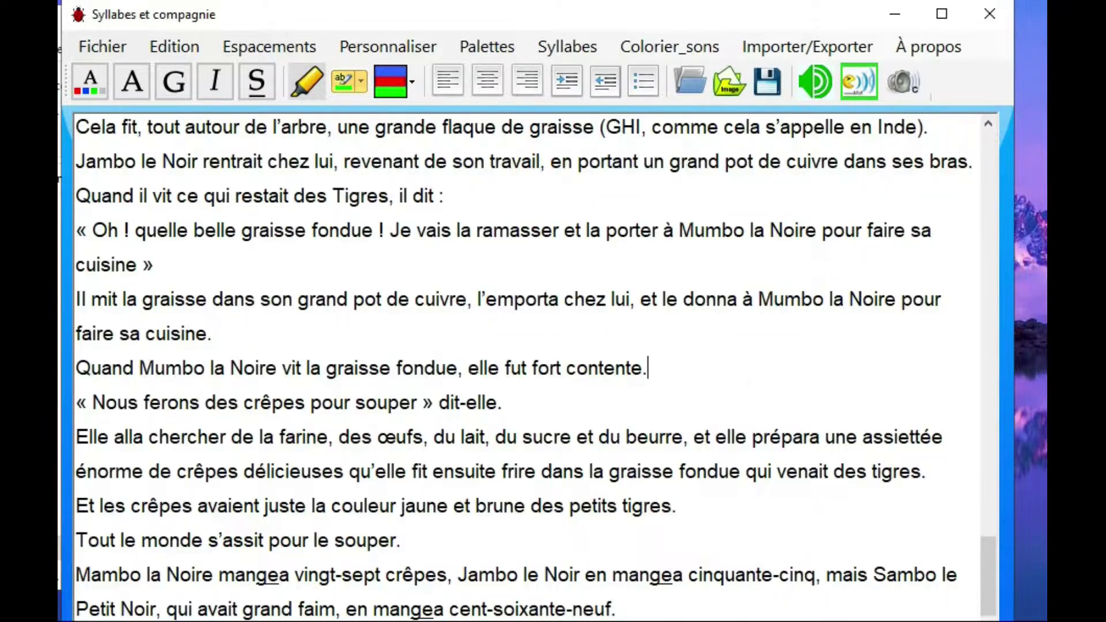
Set the preferences to highlight syllables with bold and underline, and apply the syllable marking to the text
click(394, 49)
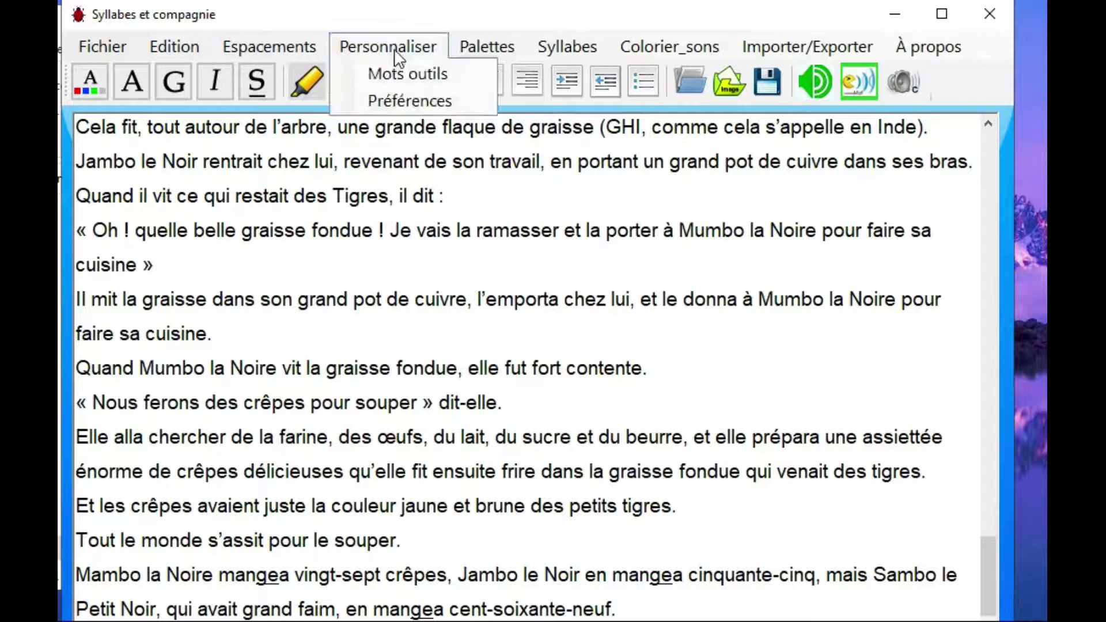
click(389, 96)
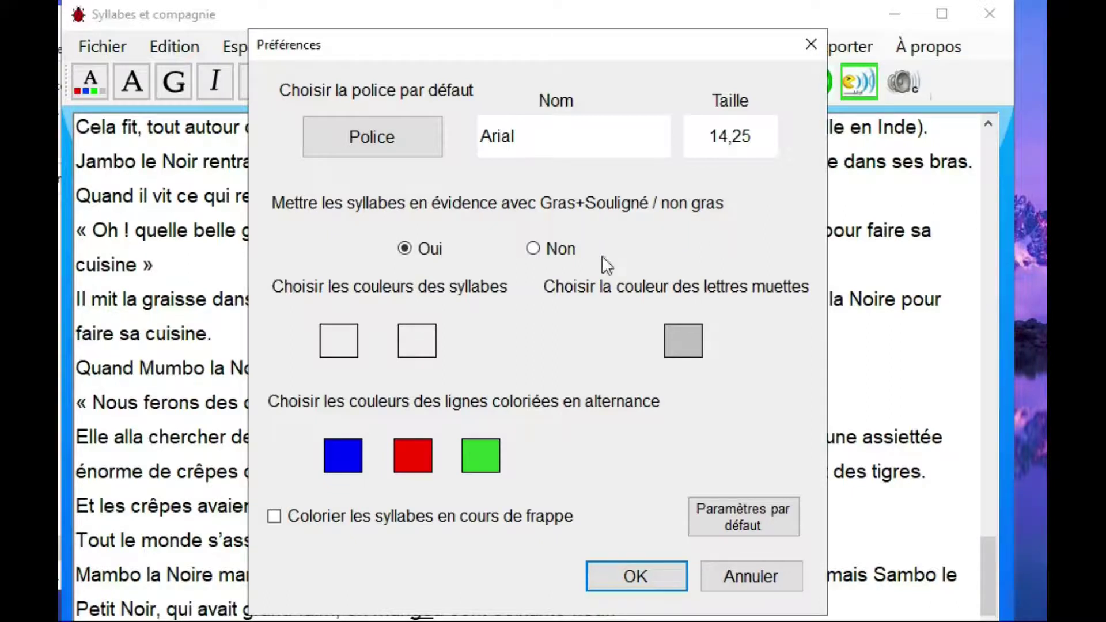
click(533, 249)
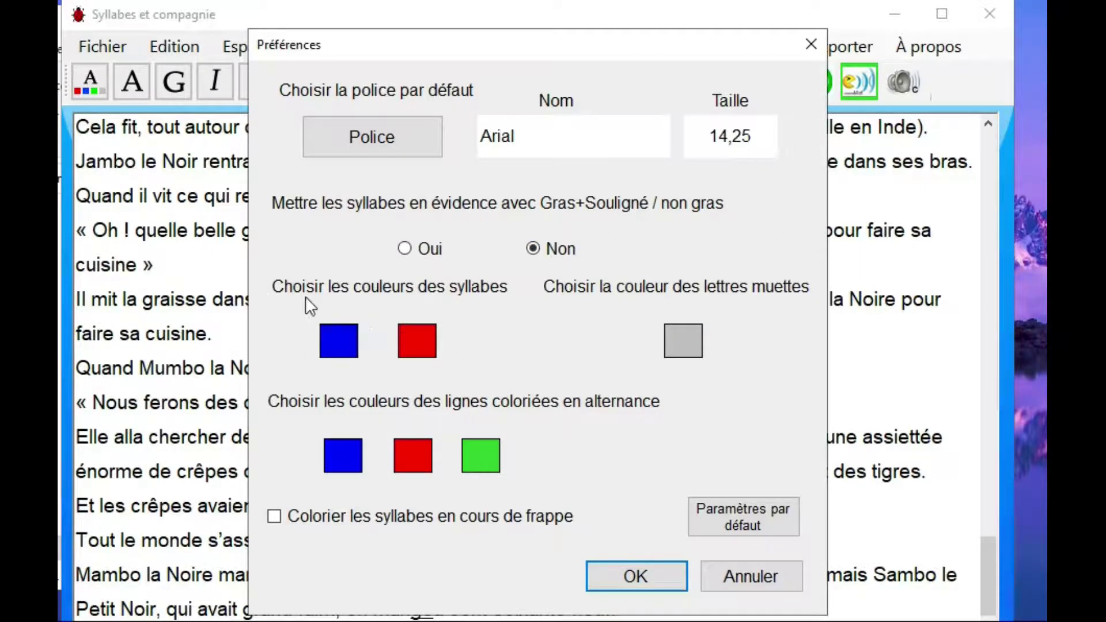
click(405, 250)
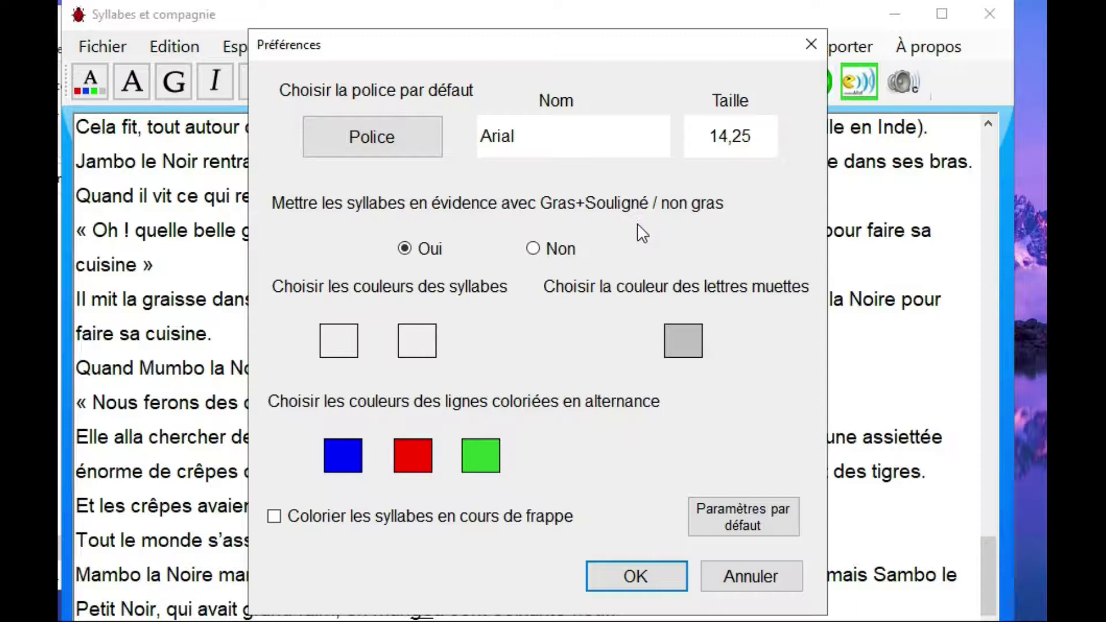
click(646, 591)
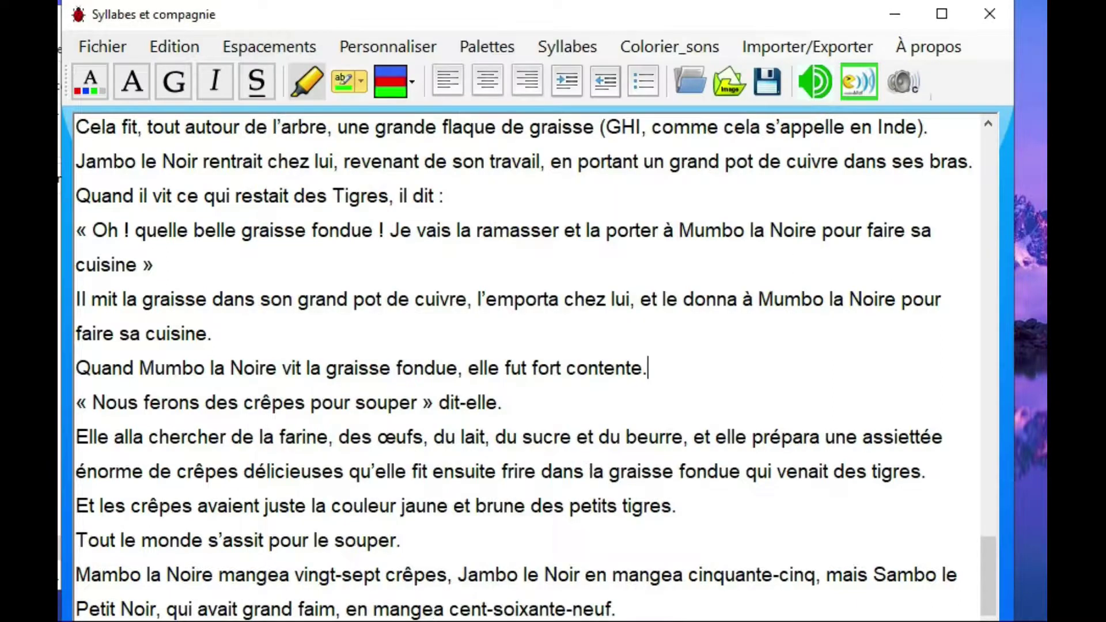
click(569, 56)
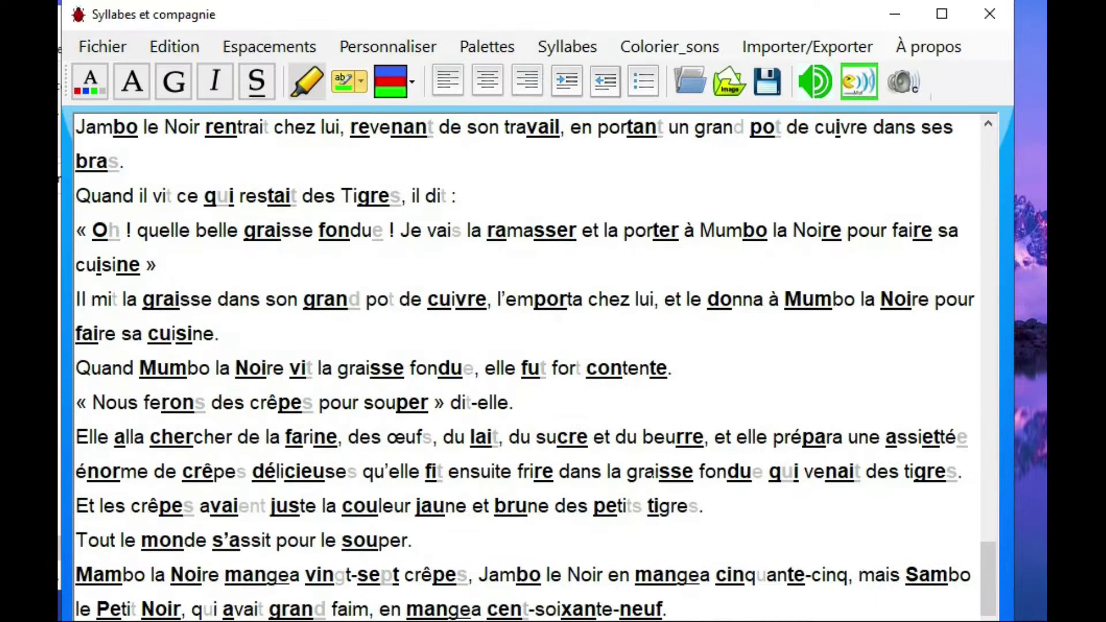
Save the marked text in the Documents folder under the file name sambo2.rtf
click(98, 49)
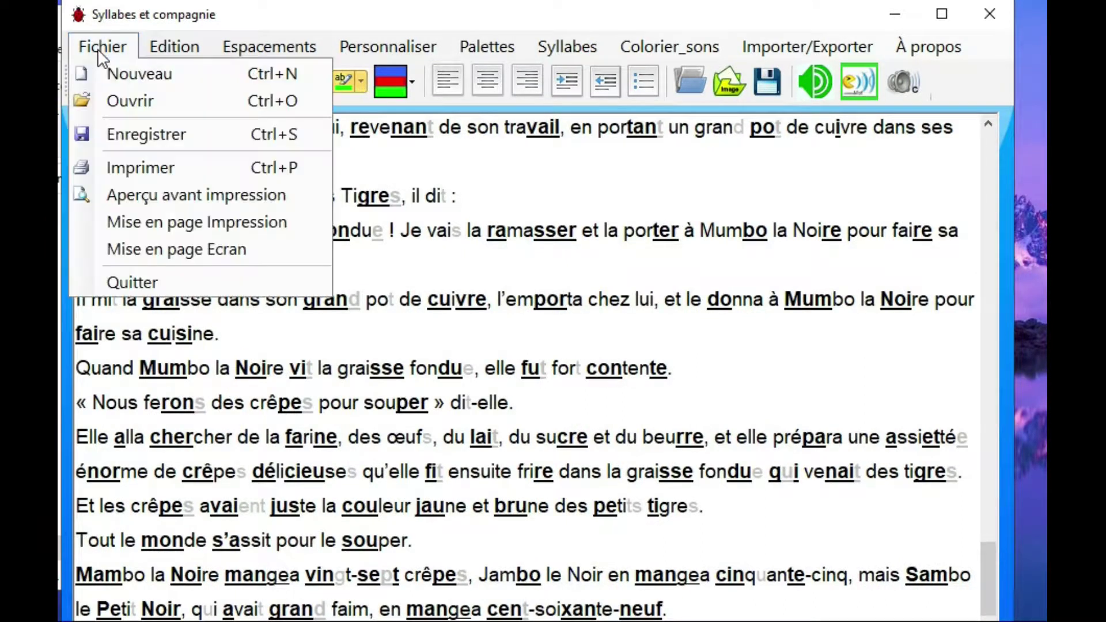
click(136, 135)
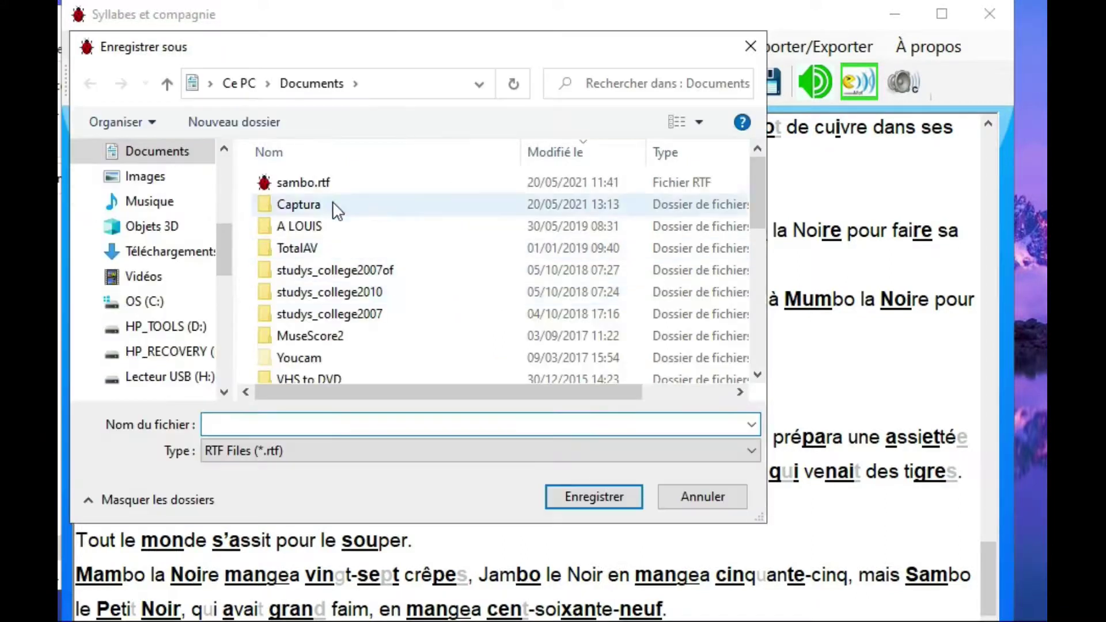
click(309, 183)
click(246, 424)
double_click(246, 424)
click(246, 424)
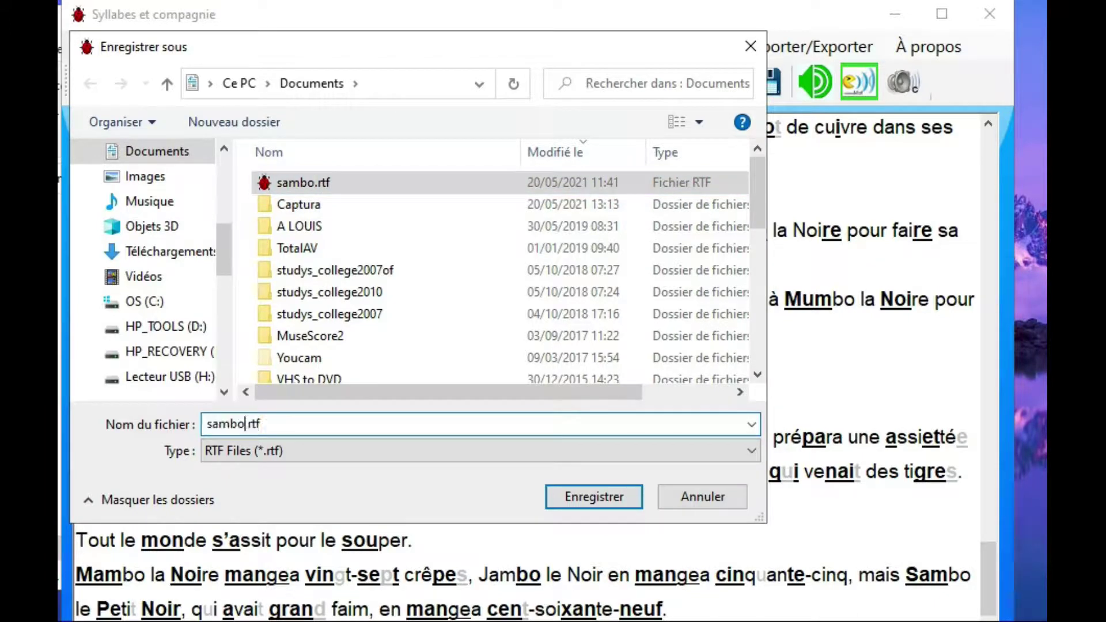
text(2)
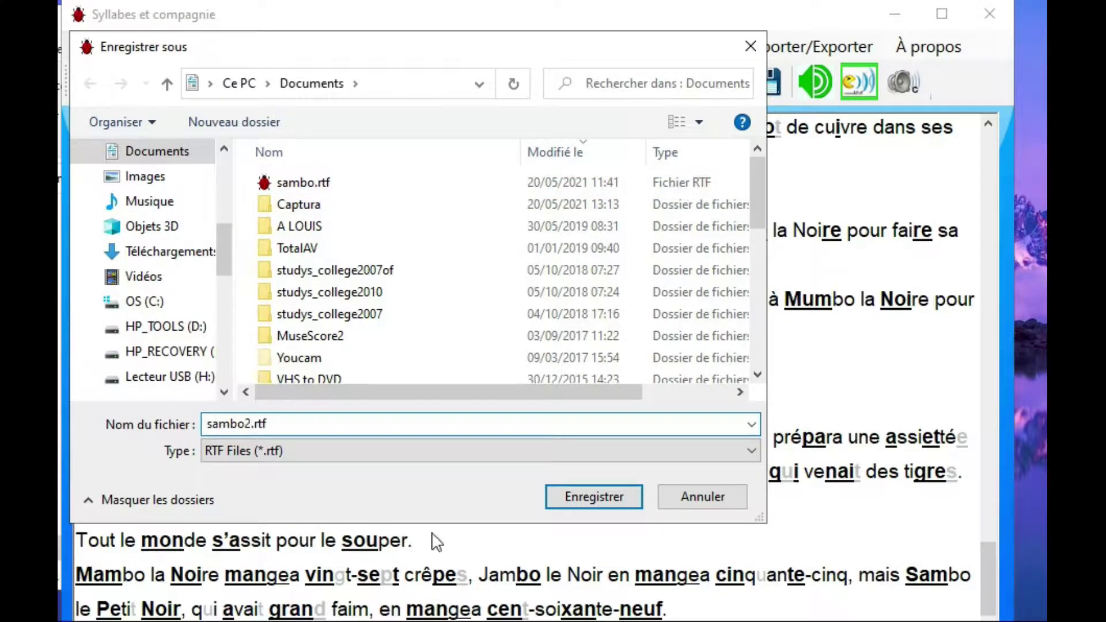
click(584, 496)
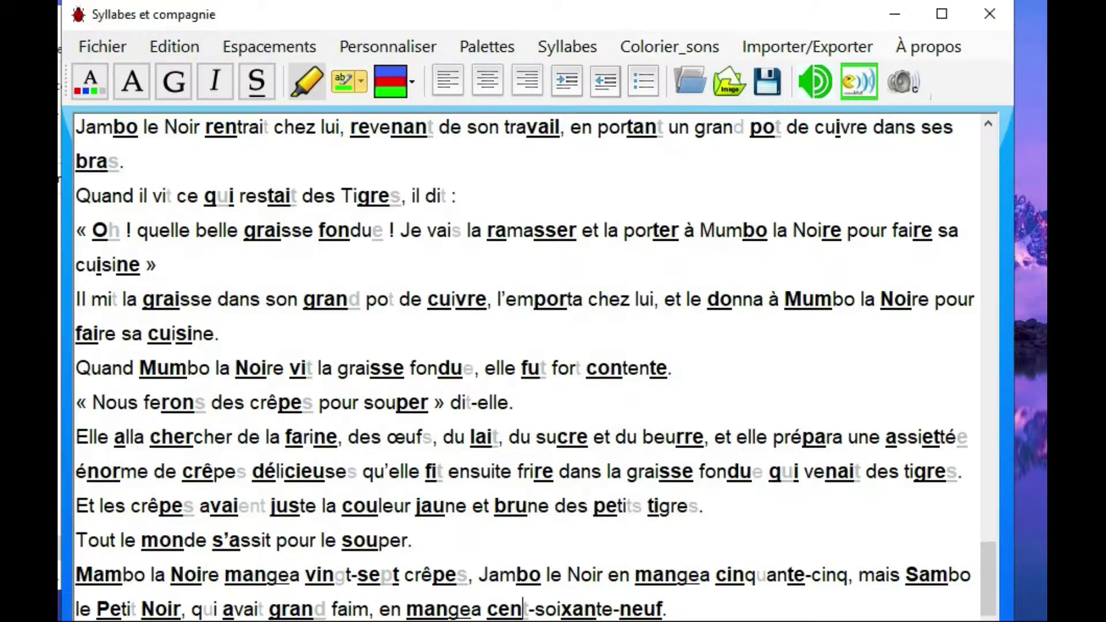
Close the document window and re-sort the Documents folder by modification date, newest first
click(990, 19)
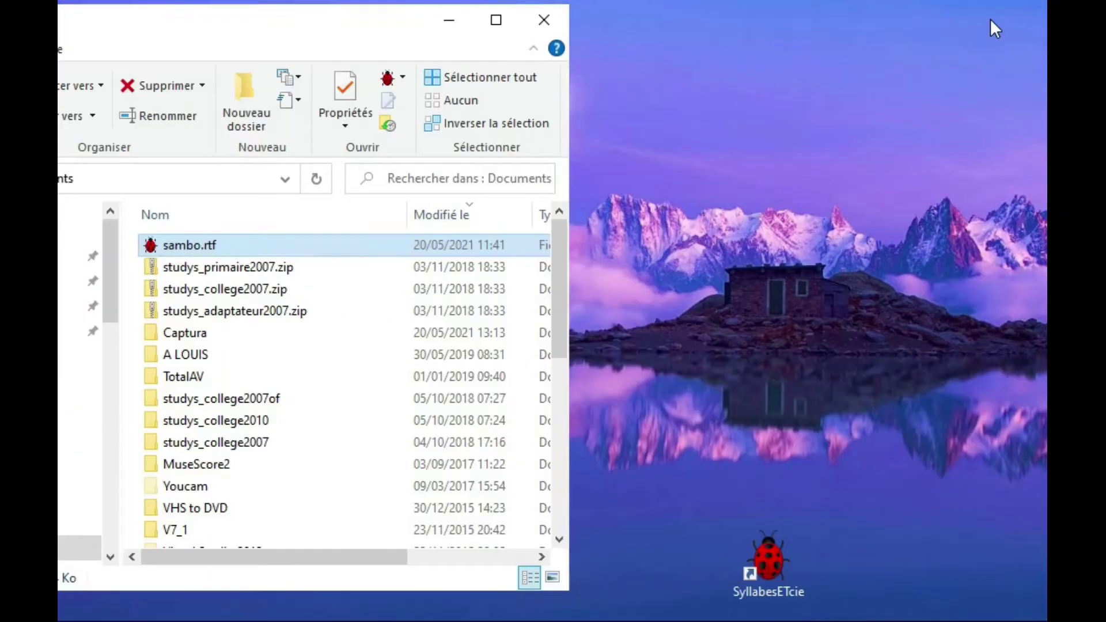
click(444, 218)
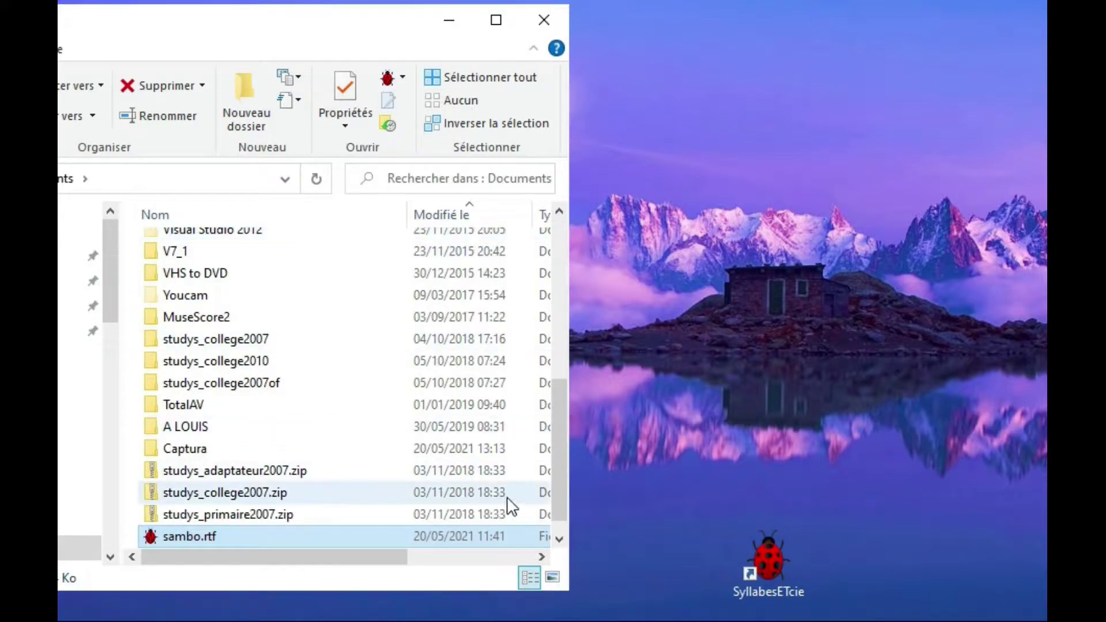
click(459, 217)
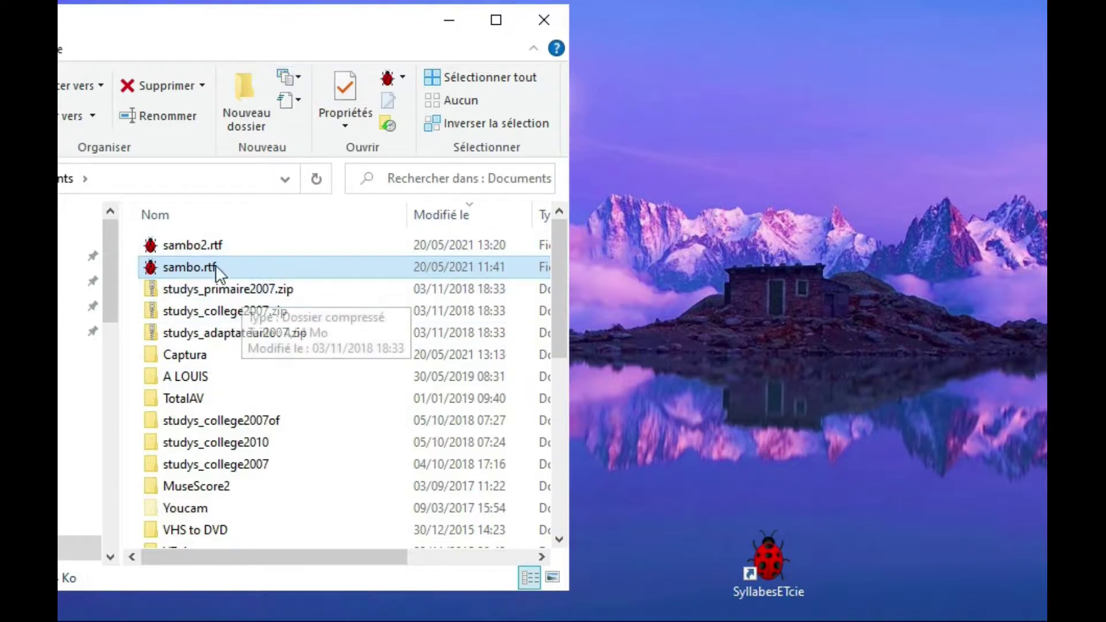
Open sambo2.rtf from the Documents folder to check its syllable marking, and close it again
click(182, 244)
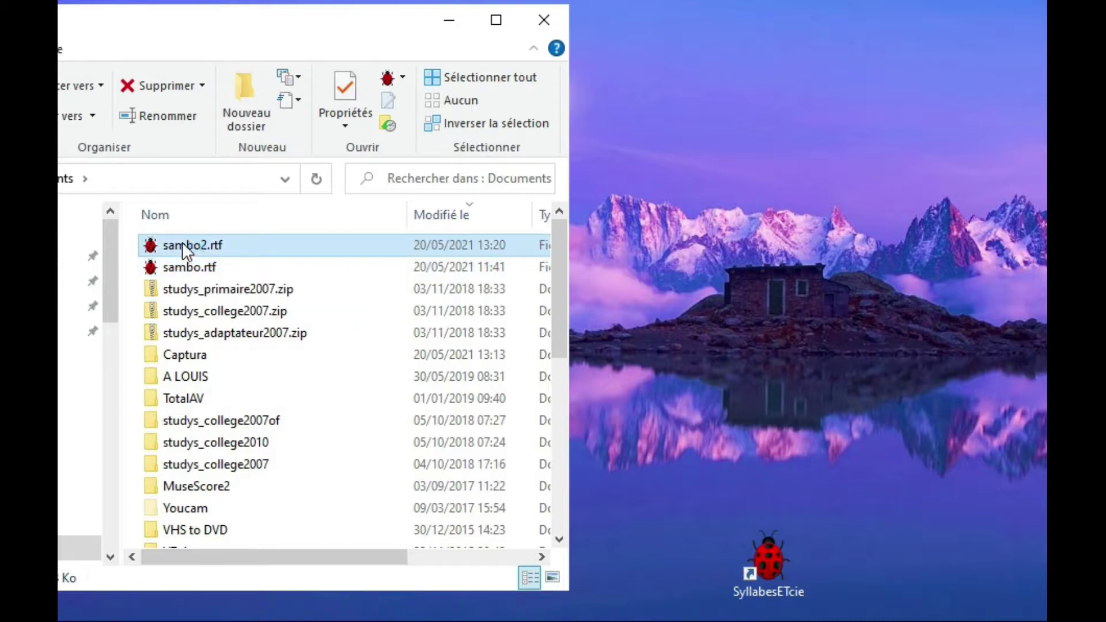
double_click(182, 245)
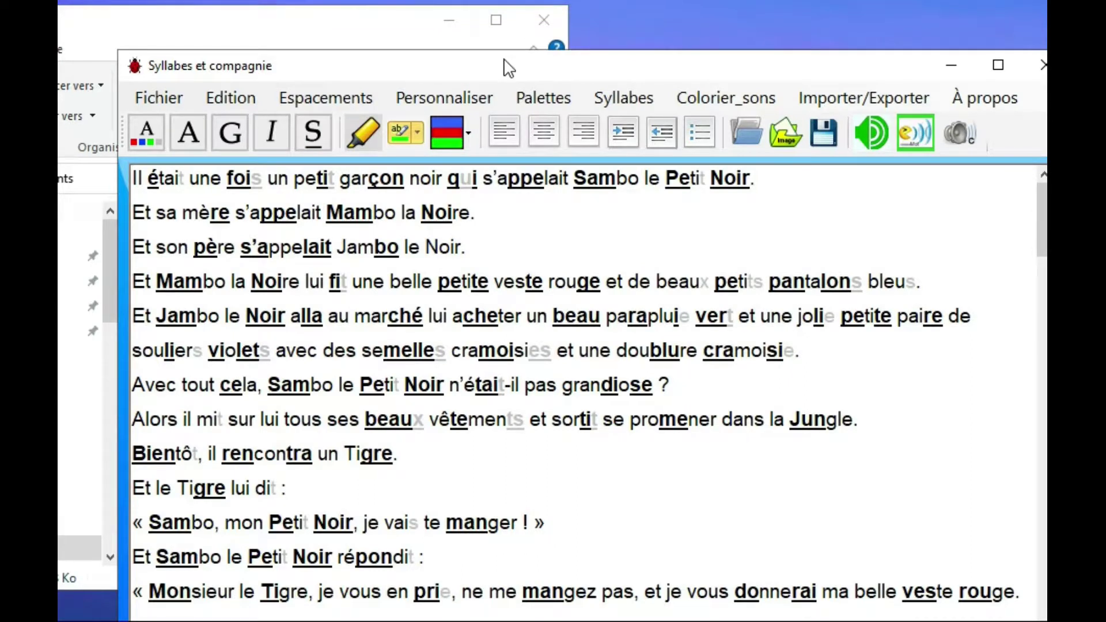
drag(506, 72, 456, 35)
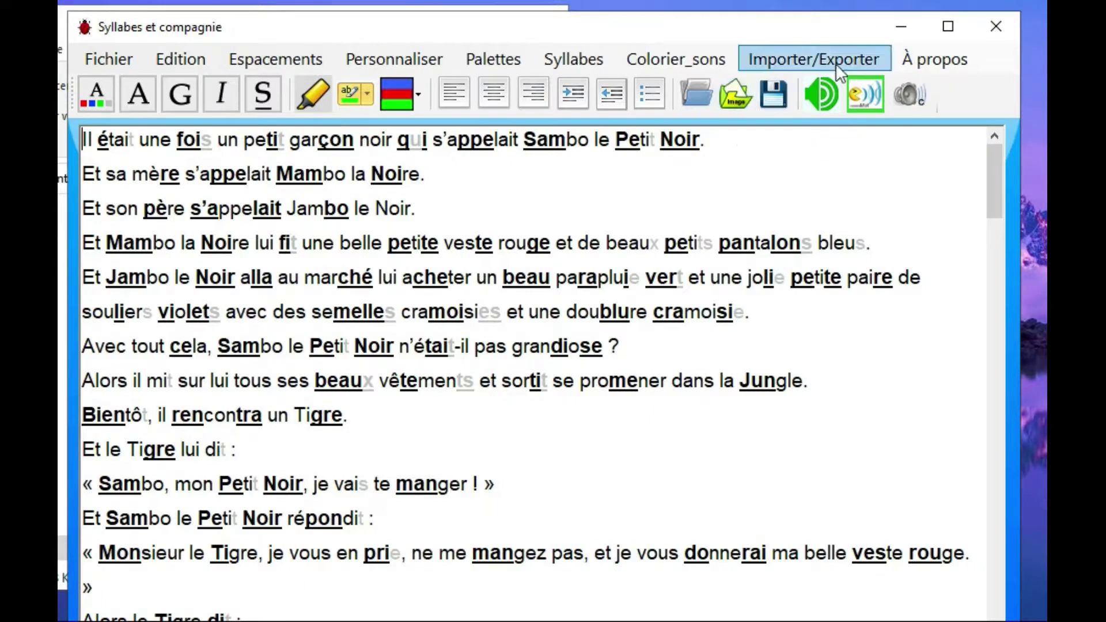
click(994, 30)
click(734, 375)
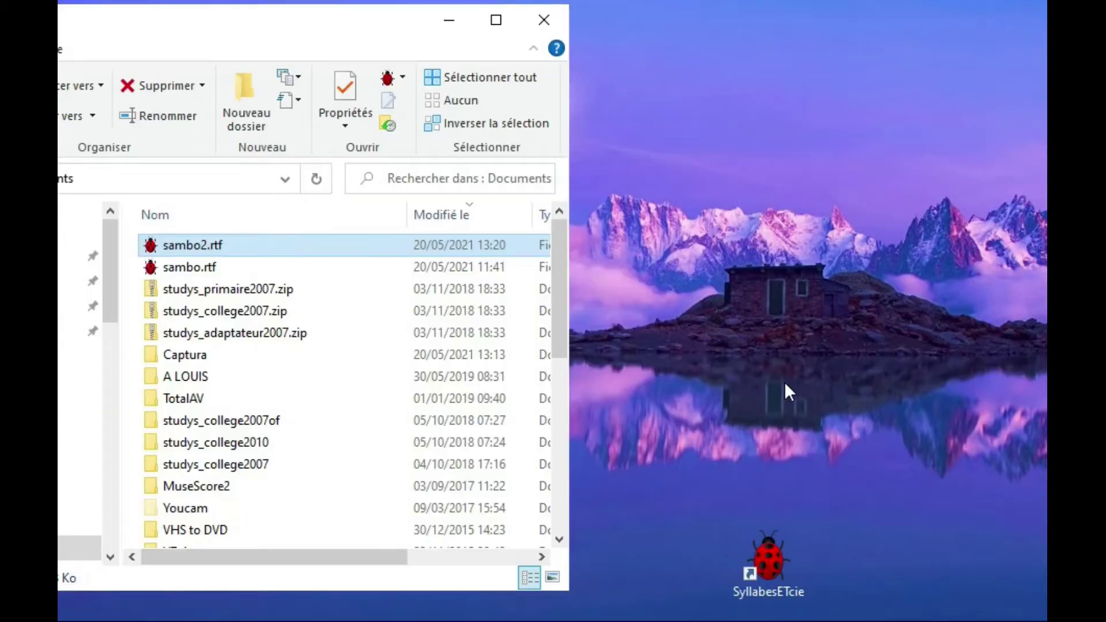